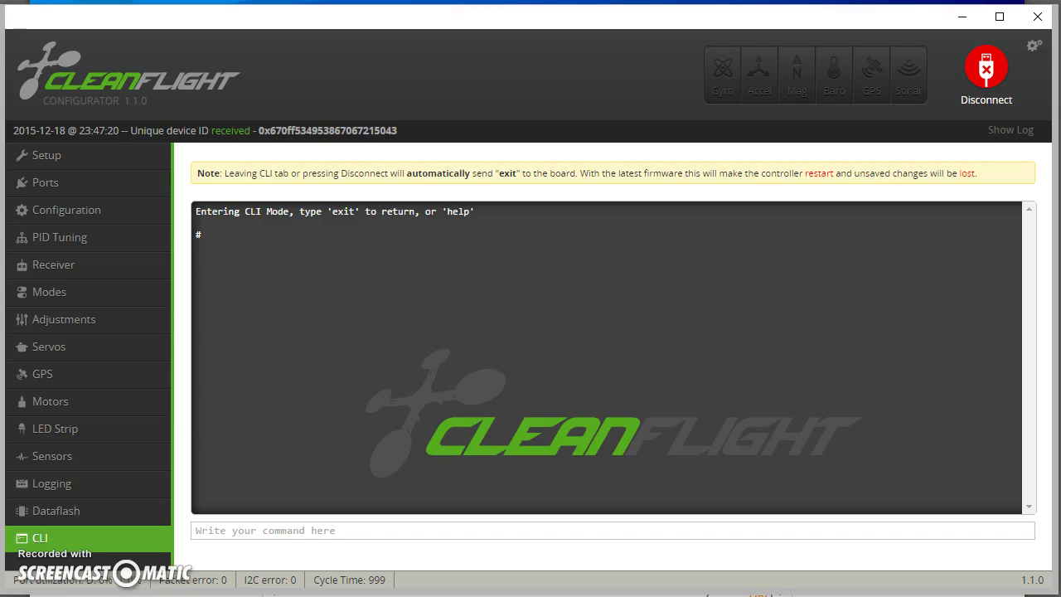
List the current custom mix with mmix, then run 'mmix load quadx' to fill motors #0–#3.
type("mmix")
key("Return")
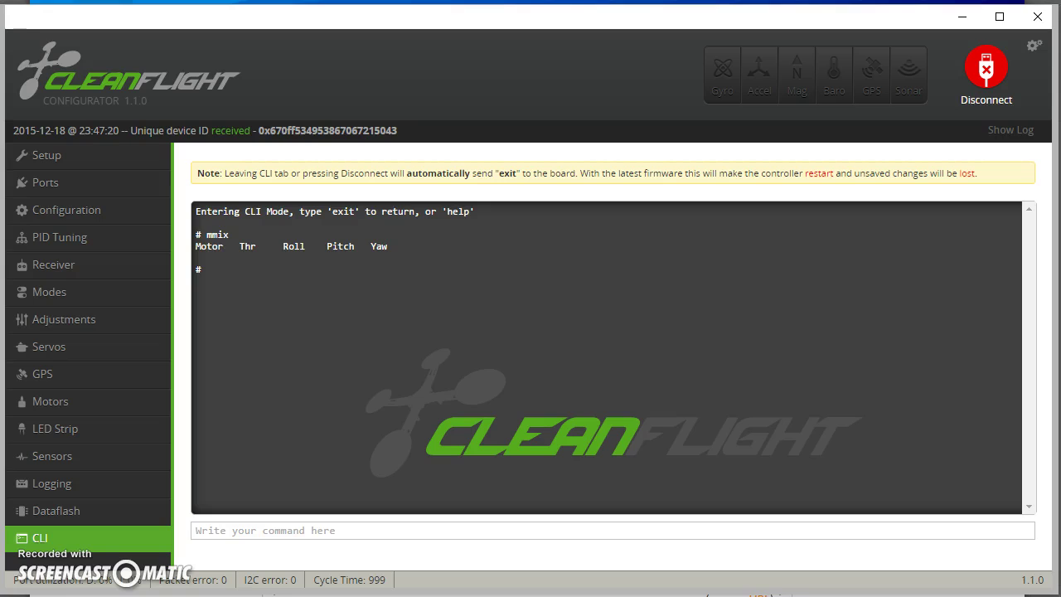
type("mmix lo")
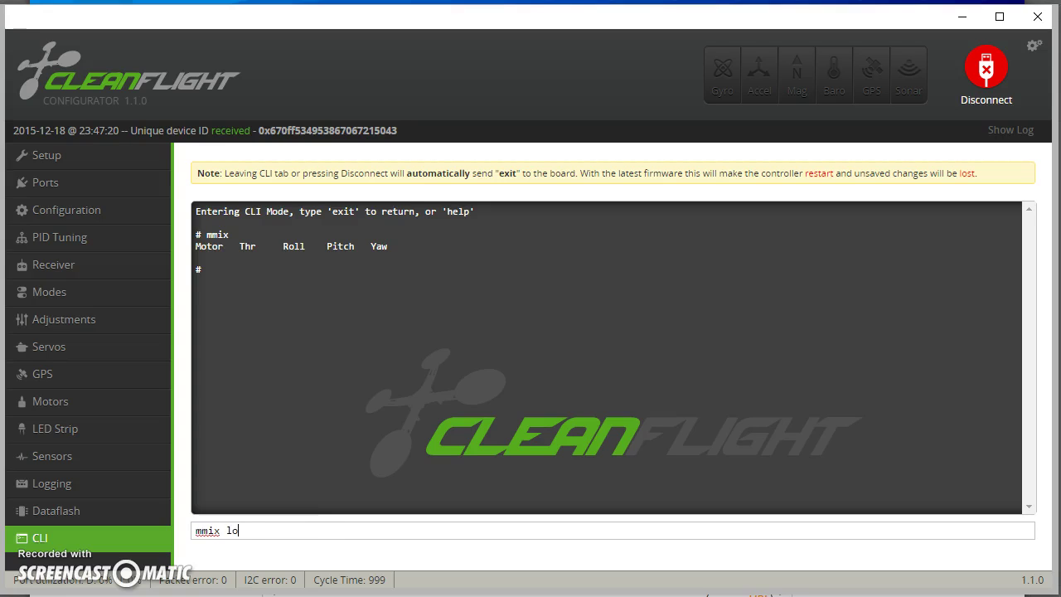
type("ad quadx")
key("Return")
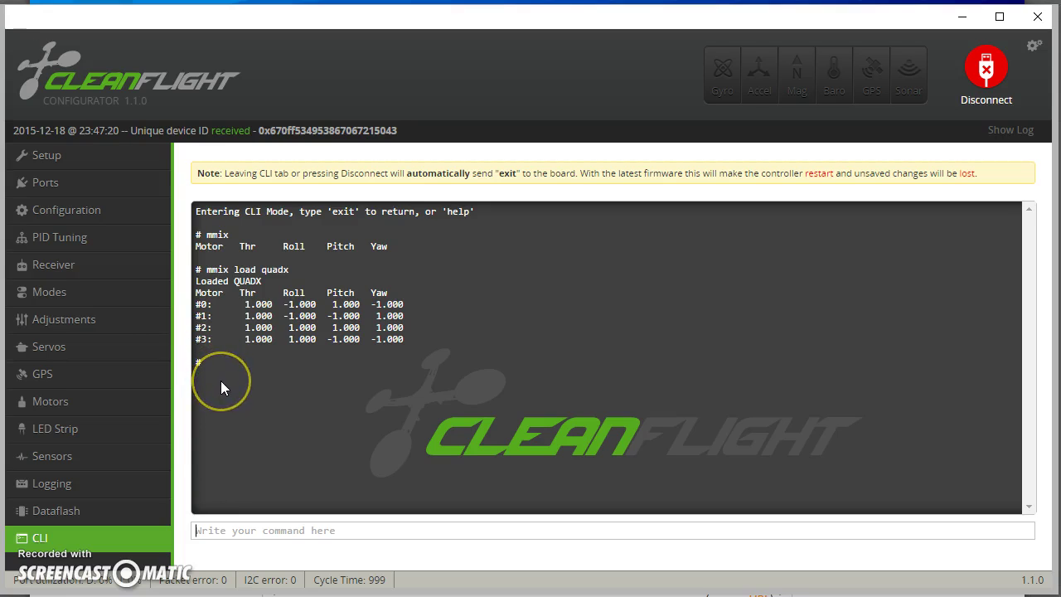
Run 'mmix 5 1 -1 -1 1' to add motor 5 with throttle 1, roll -1, pitch -1, yaw 1.
left_click(106, 506)
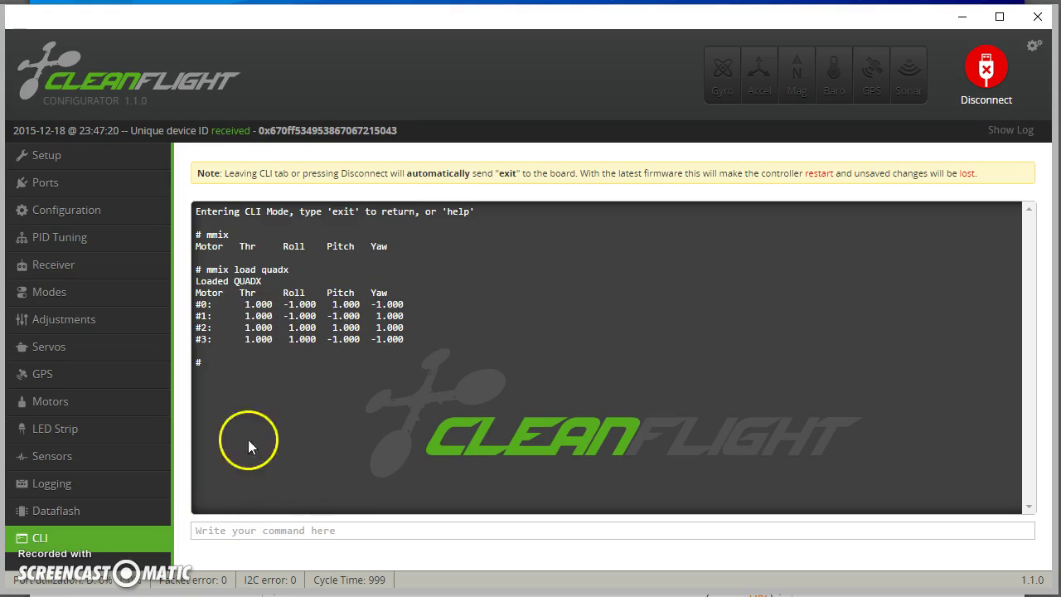
left_click(207, 527)
type("mmix")
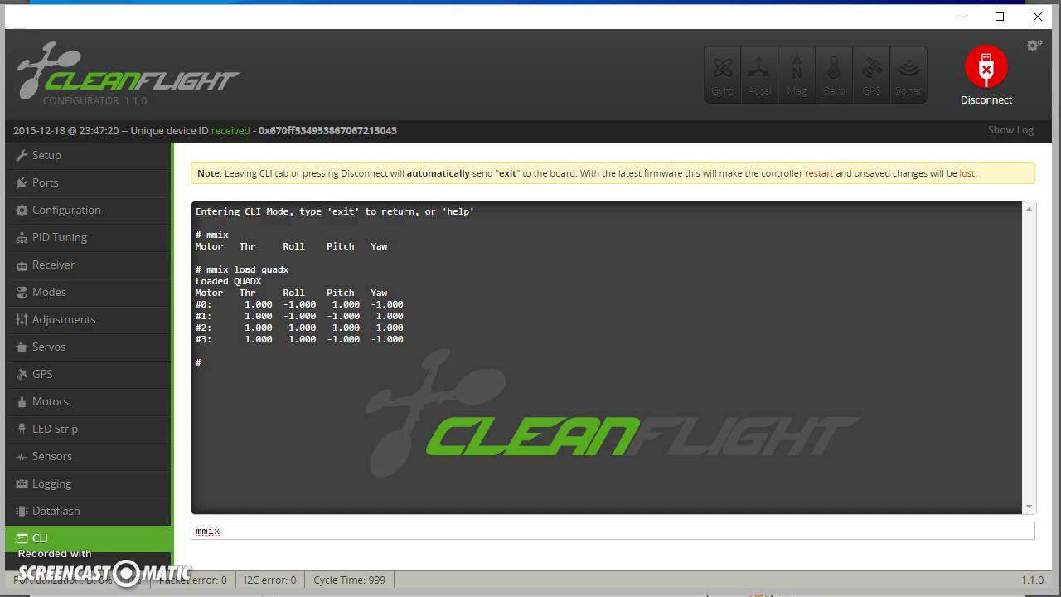
type("5")
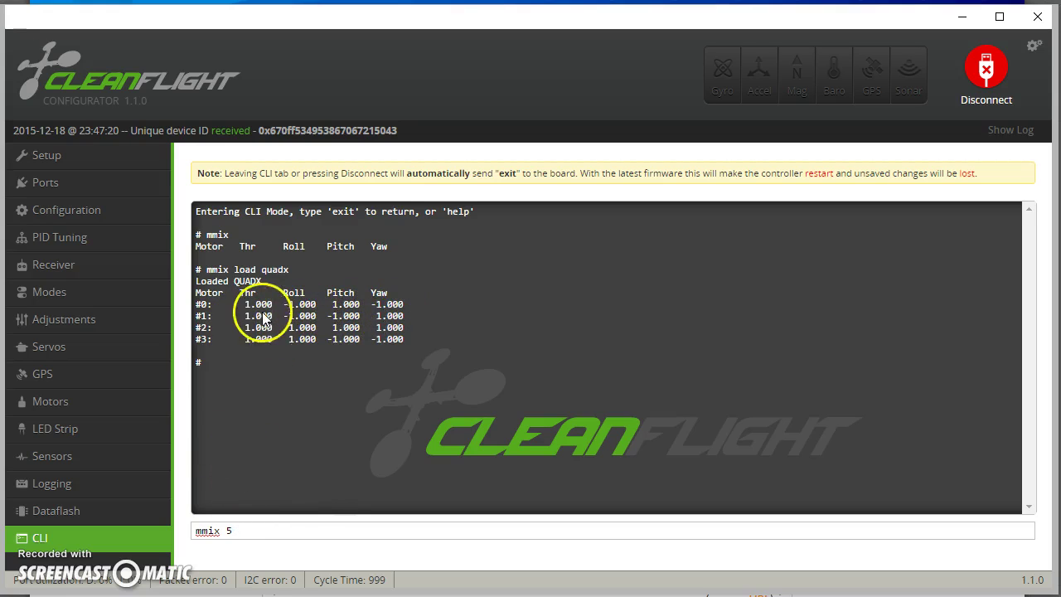
type("1 ")
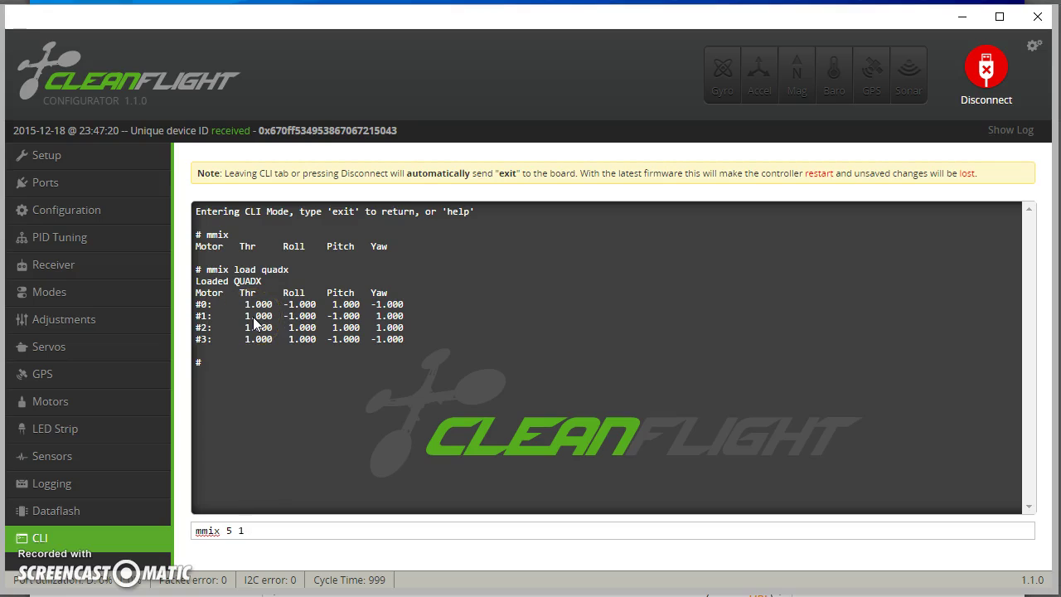
type("-1 -1 1")
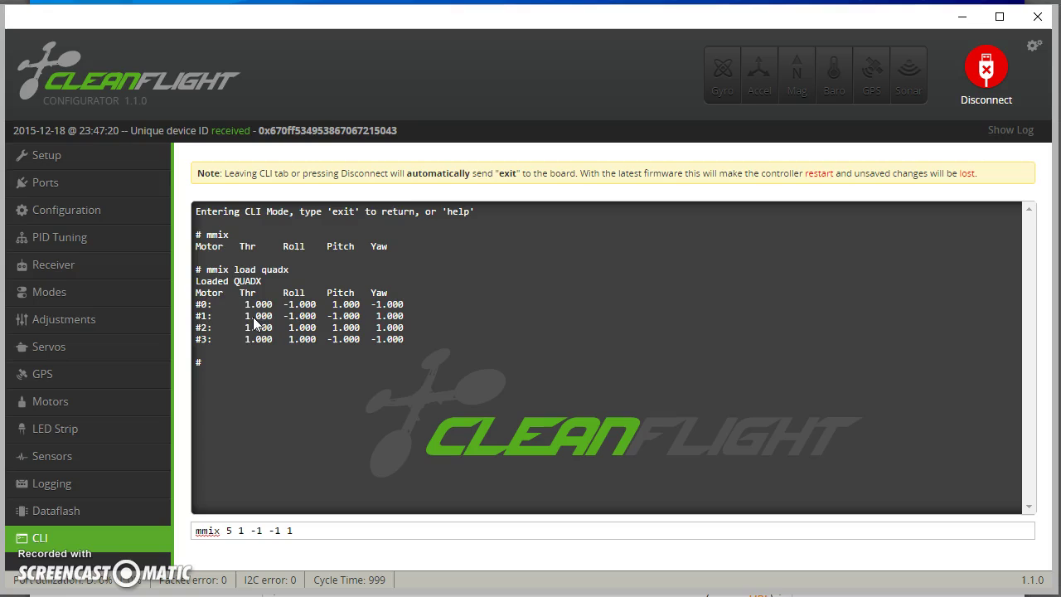
left_click_drag(228, 322, 199, 322)
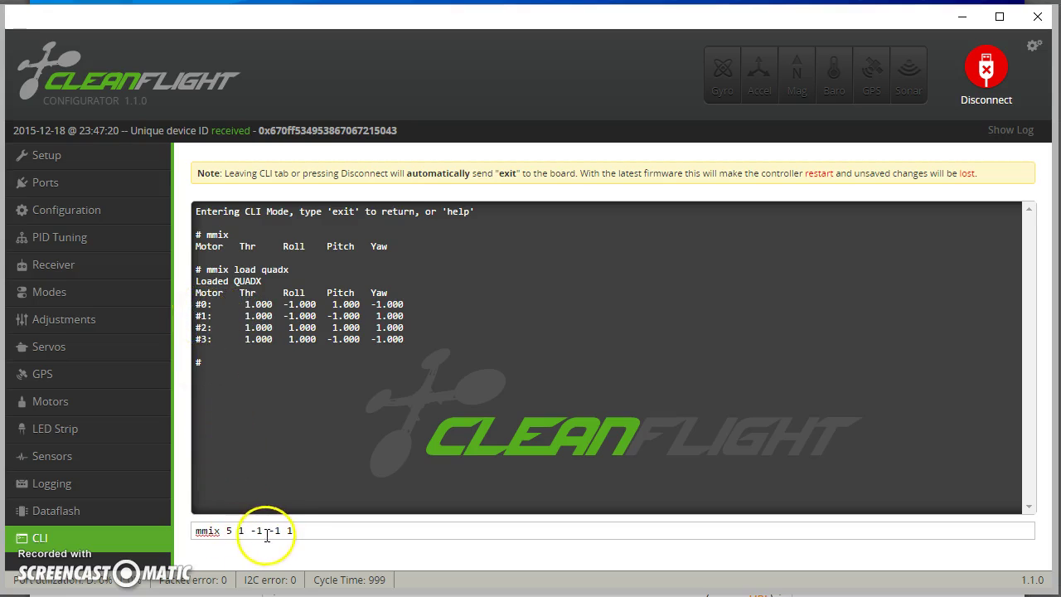
key("Return")
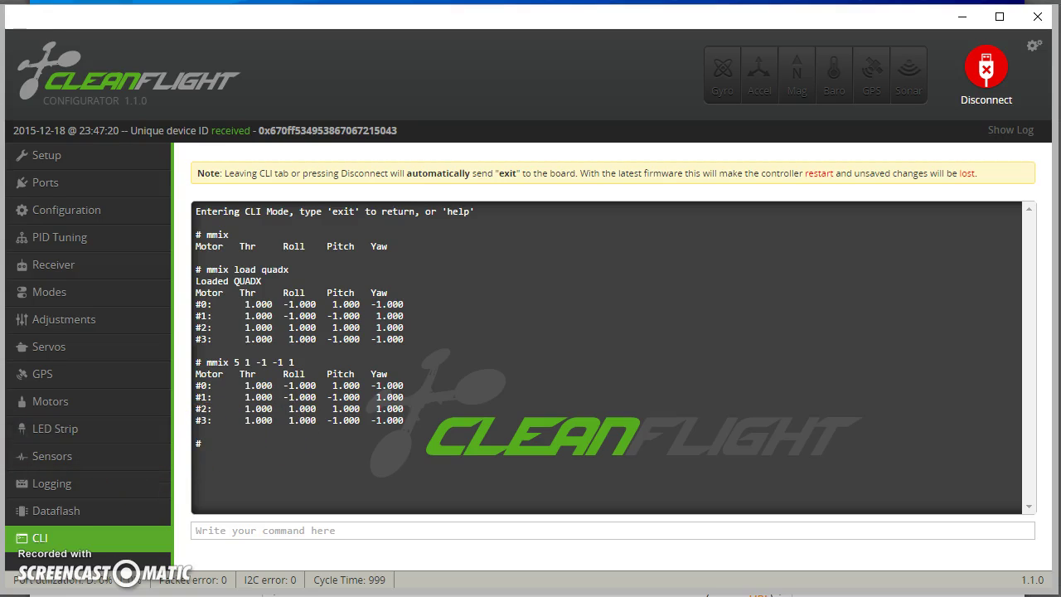
Run 'mmix 4 0 0 0 0', then recall it and change the throttle value to 1.
type("mmix ")
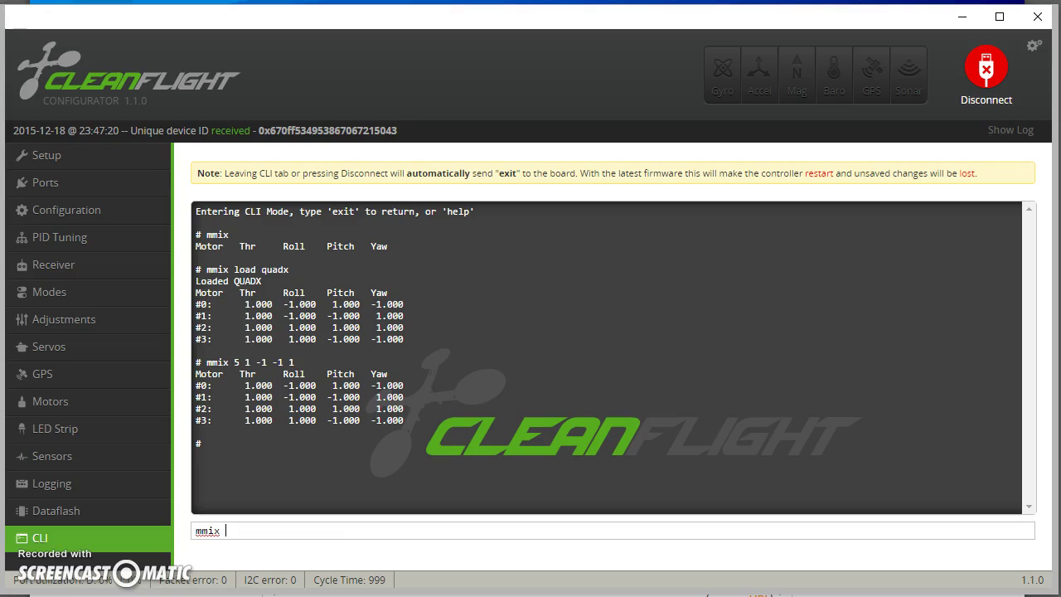
type("4 0 0 0 0")
key("Return")
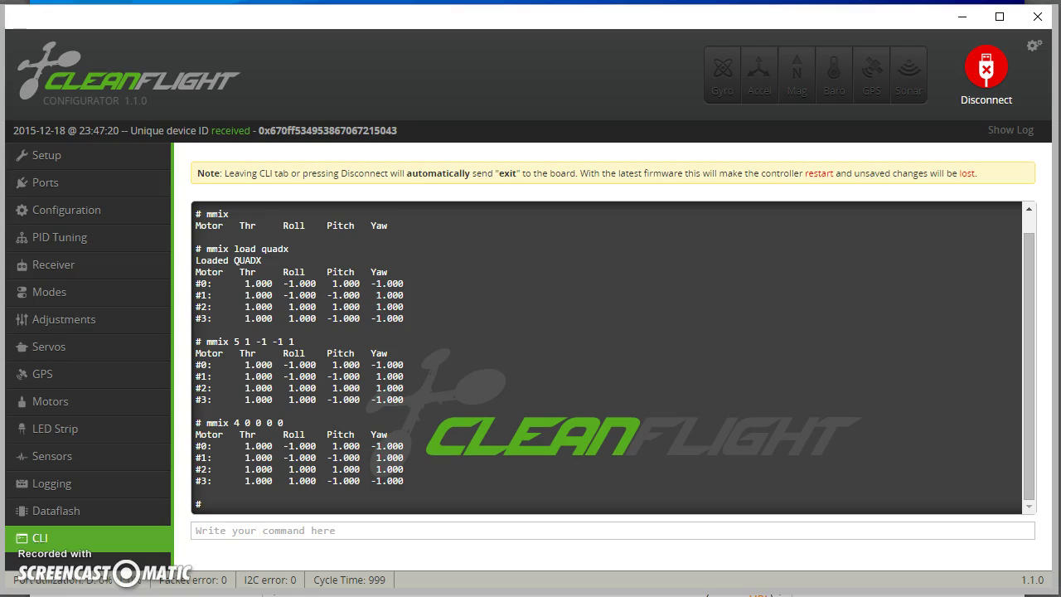
key("Up")
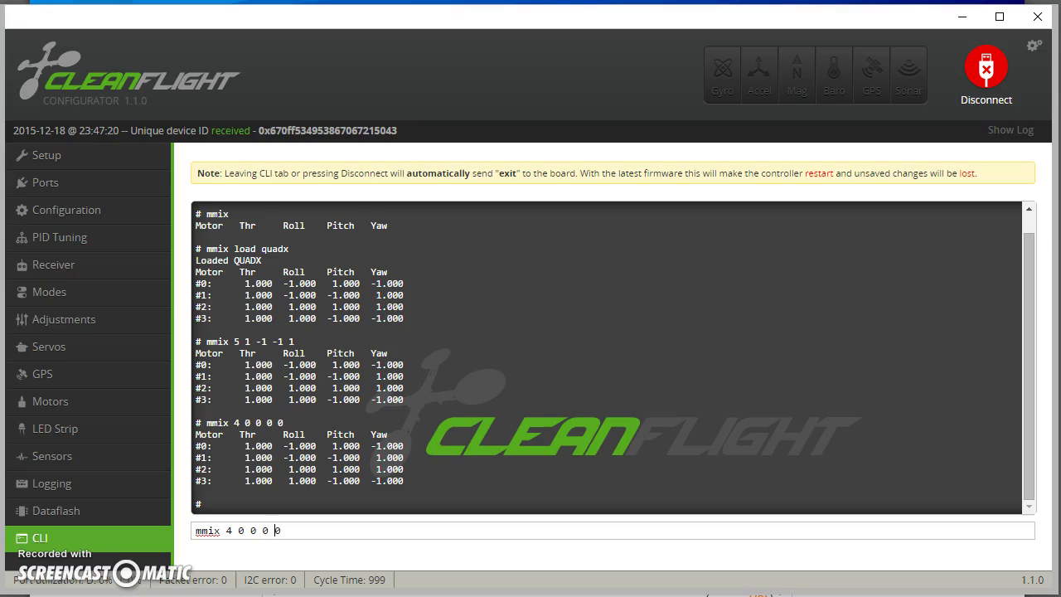
key("BackSpace")
type("1")
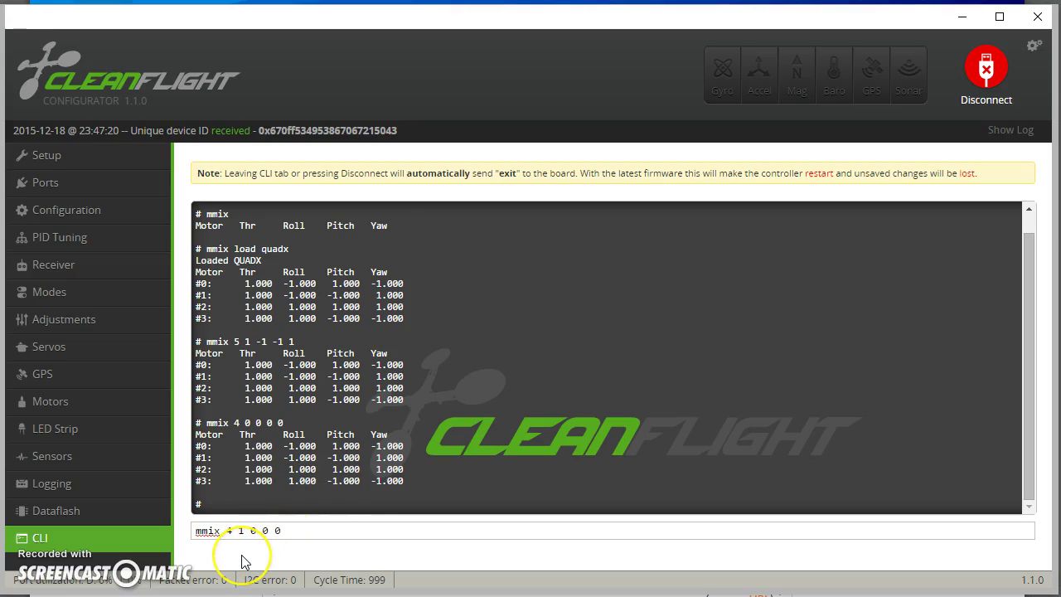
Run 'mmix 4 1 0 0 0' and review the table now listing six motors #0–#5.
key("Return")
left_click(233, 482)
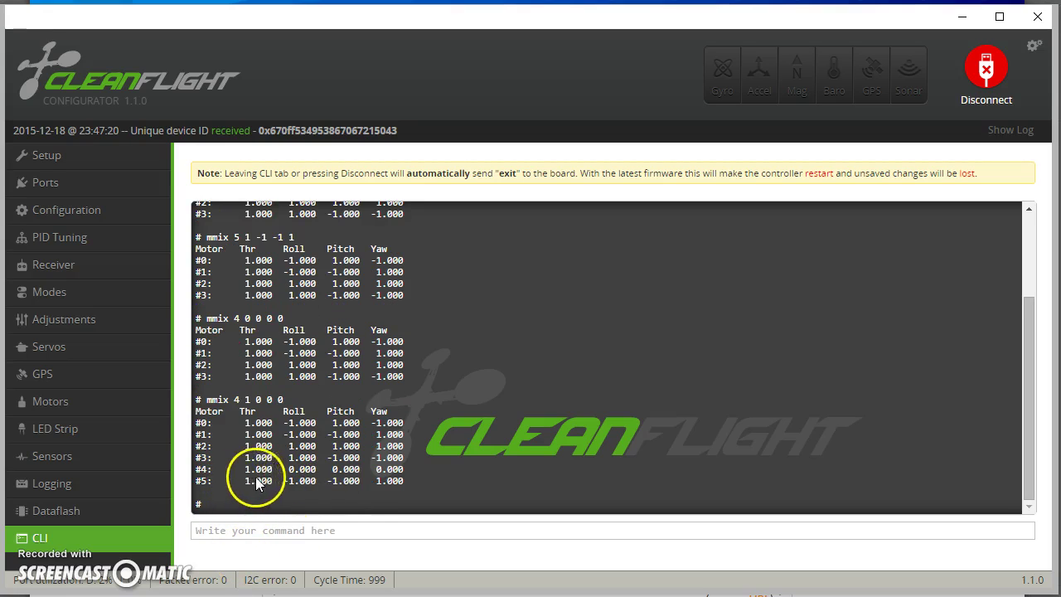
left_click(200, 487)
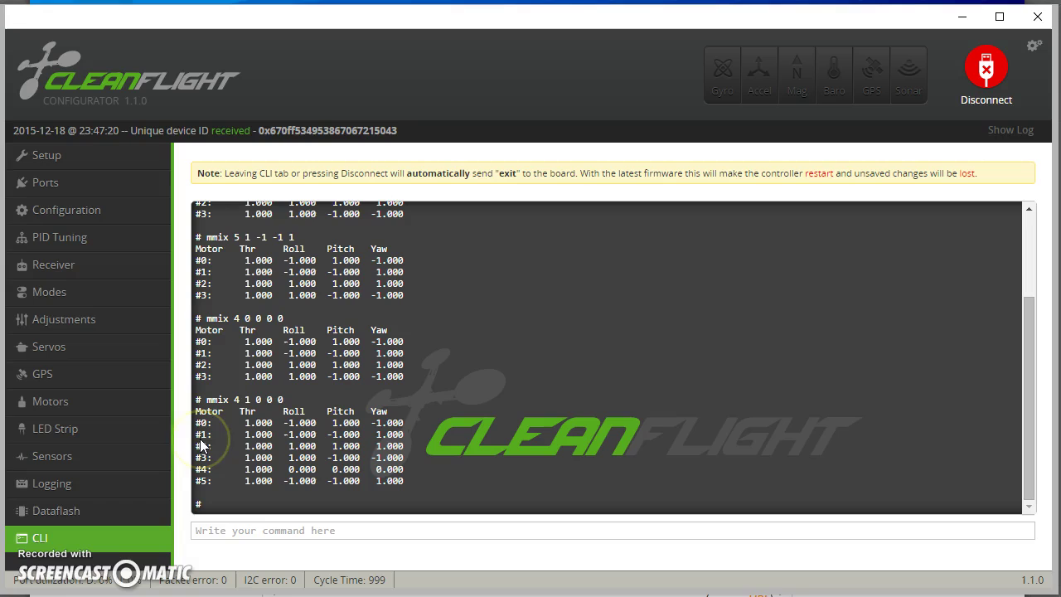
left_click(239, 451)
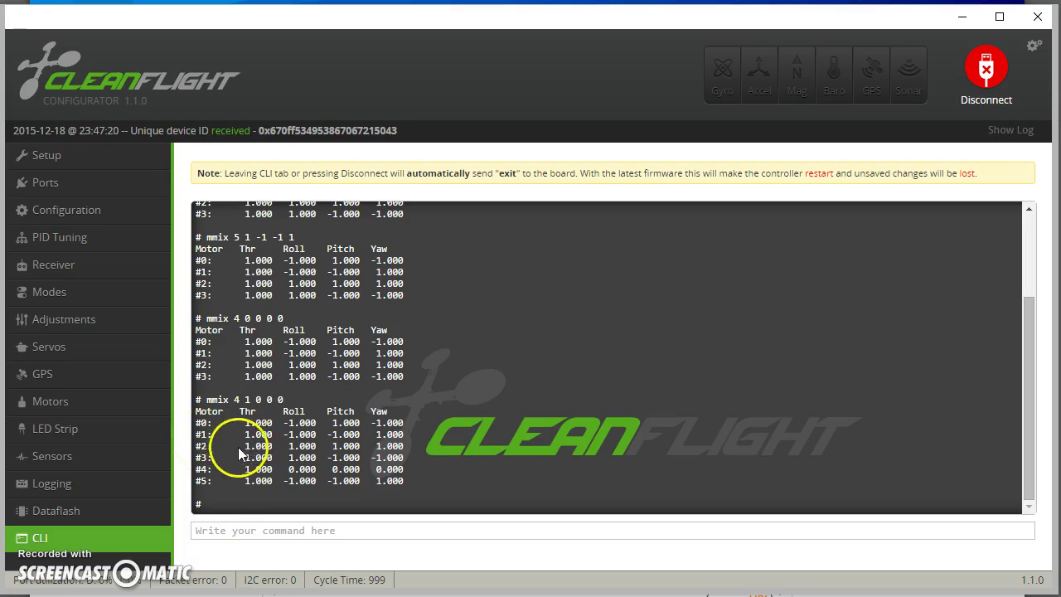
left_click(192, 488)
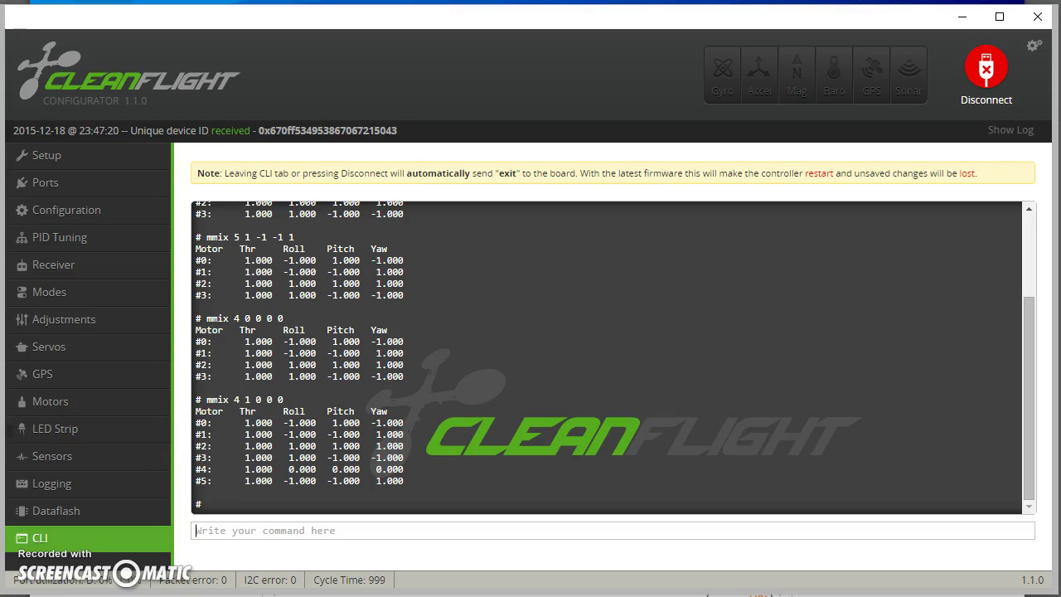
Run 'mmix 1 0 0 0 0', then recall it and run 'mmix 1 1 0 0 0' instead.
type("mmix ")
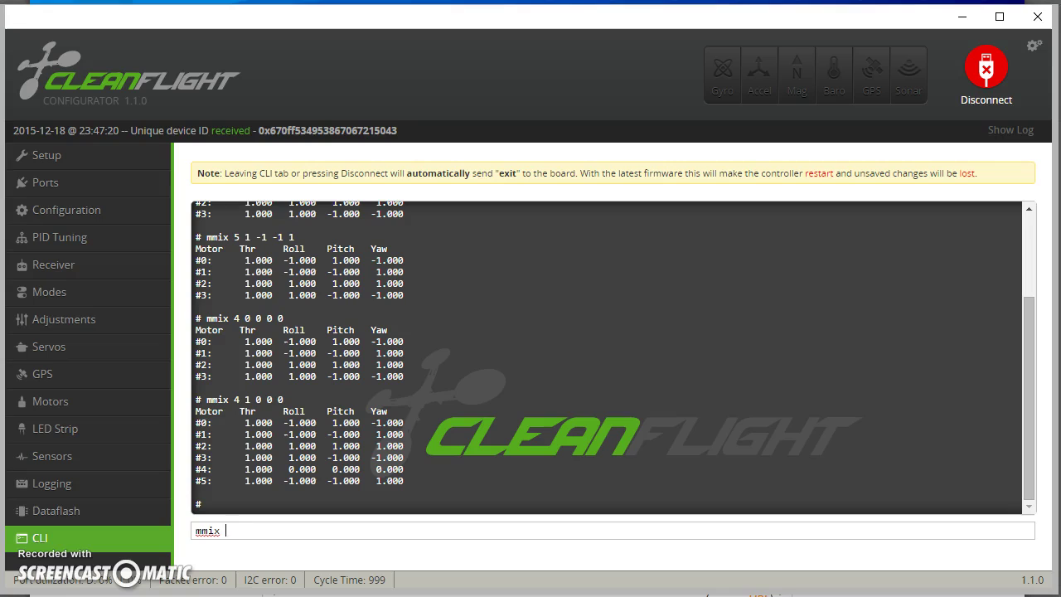
type("1 0 0 0 0")
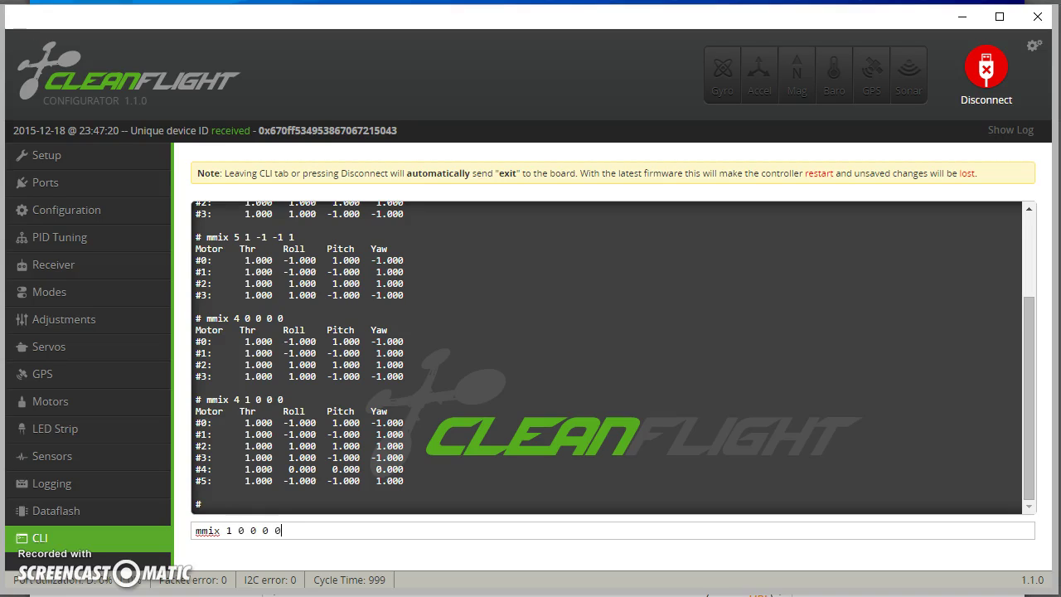
key("Return")
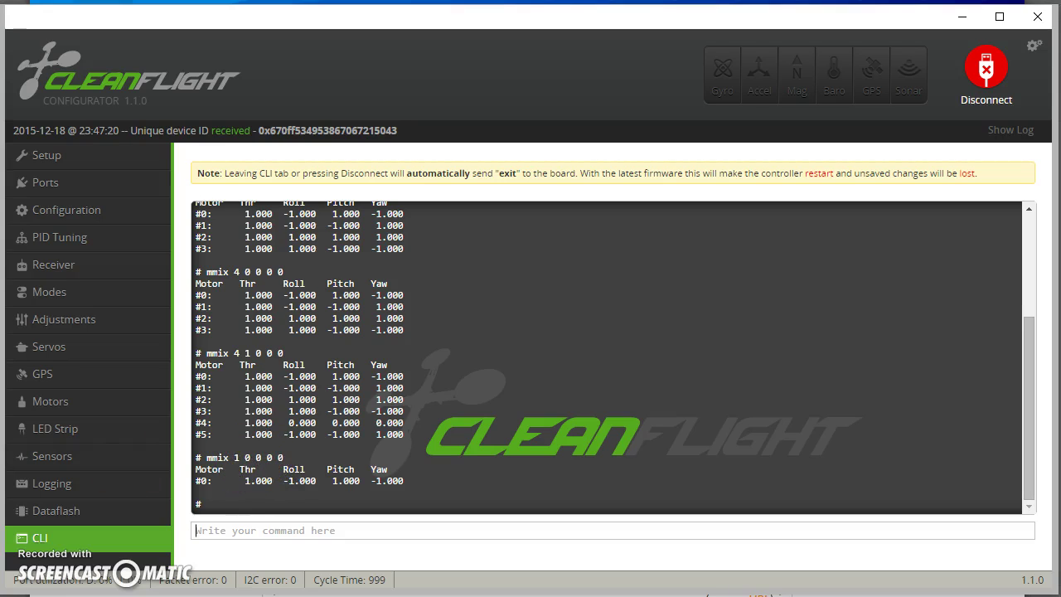
key("Up")
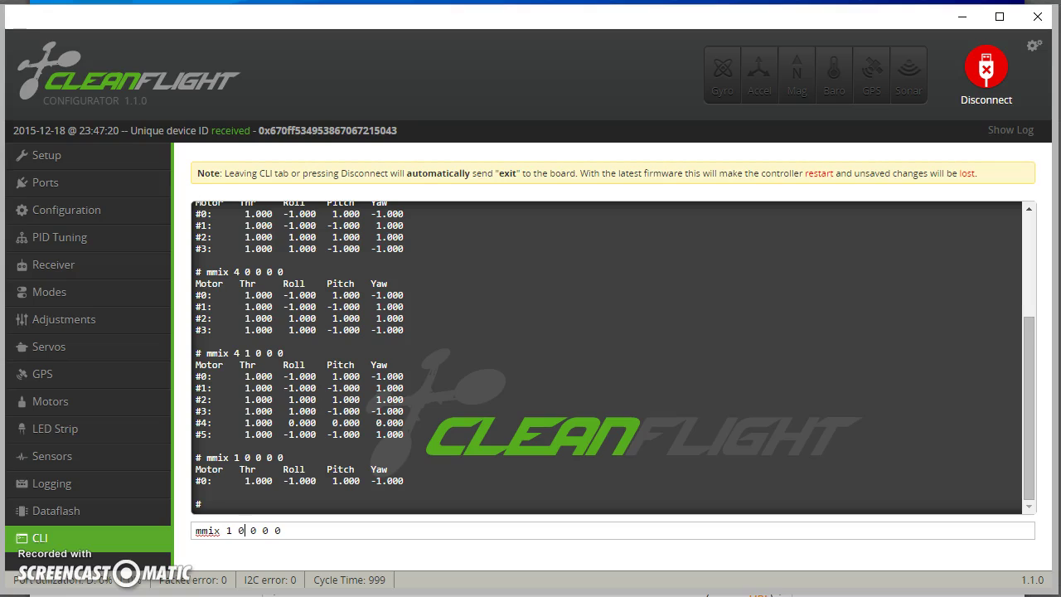
key("BackSpace")
type("1")
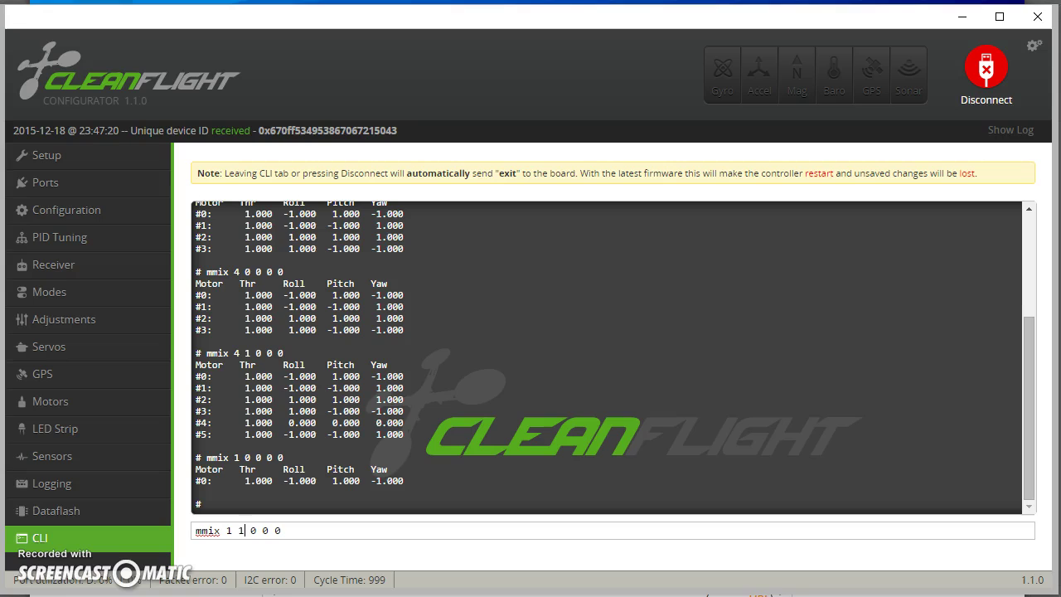
key("Return")
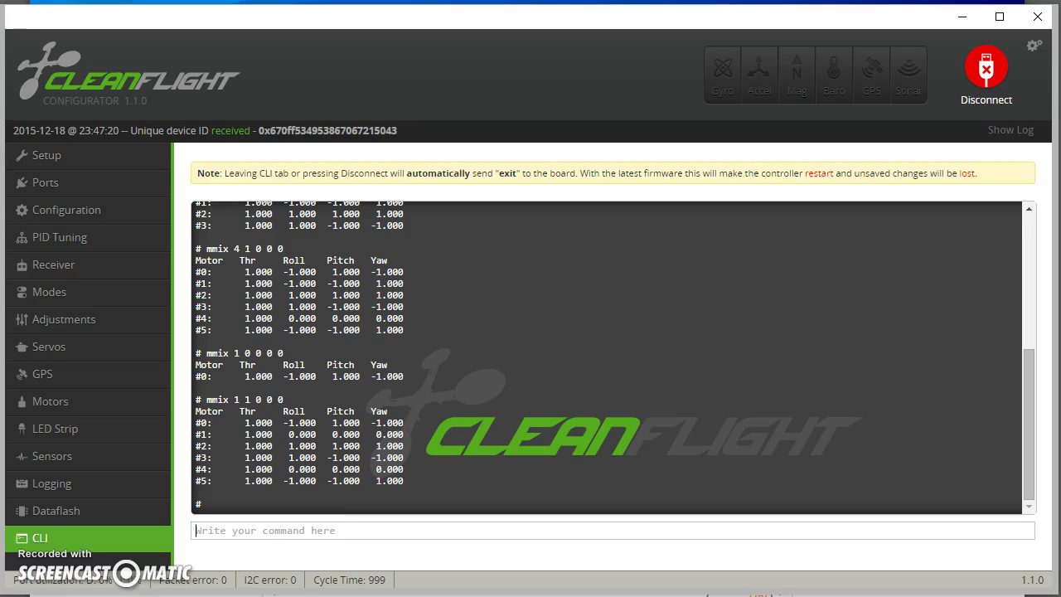
Confirm the mixer reads QUADX, run 'mixer custom', and delete a typed but unsent 'save'.
type("mixer")
key("Return")
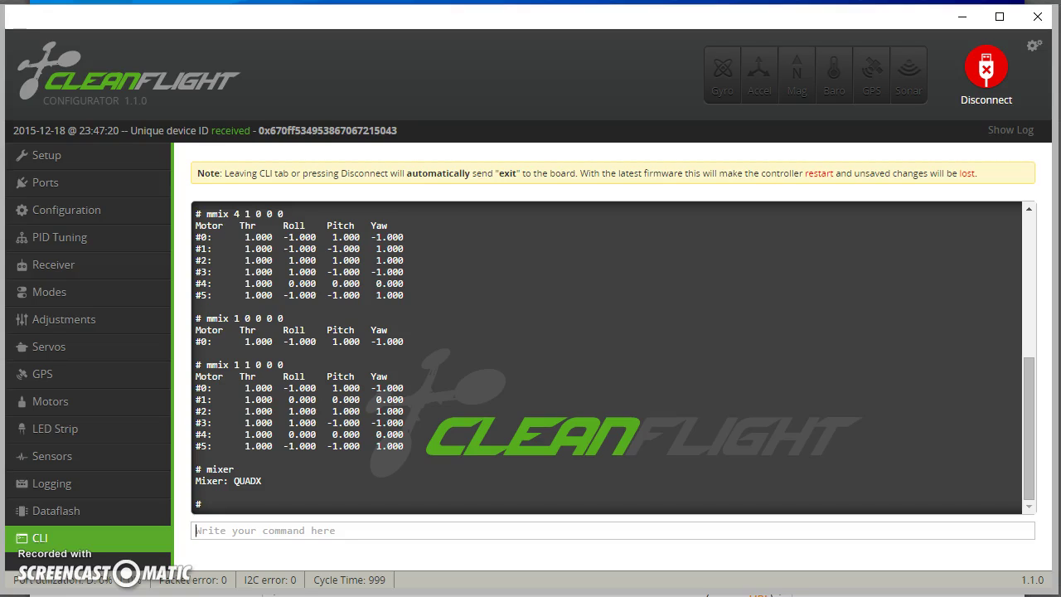
type("mixer custom")
key("Return")
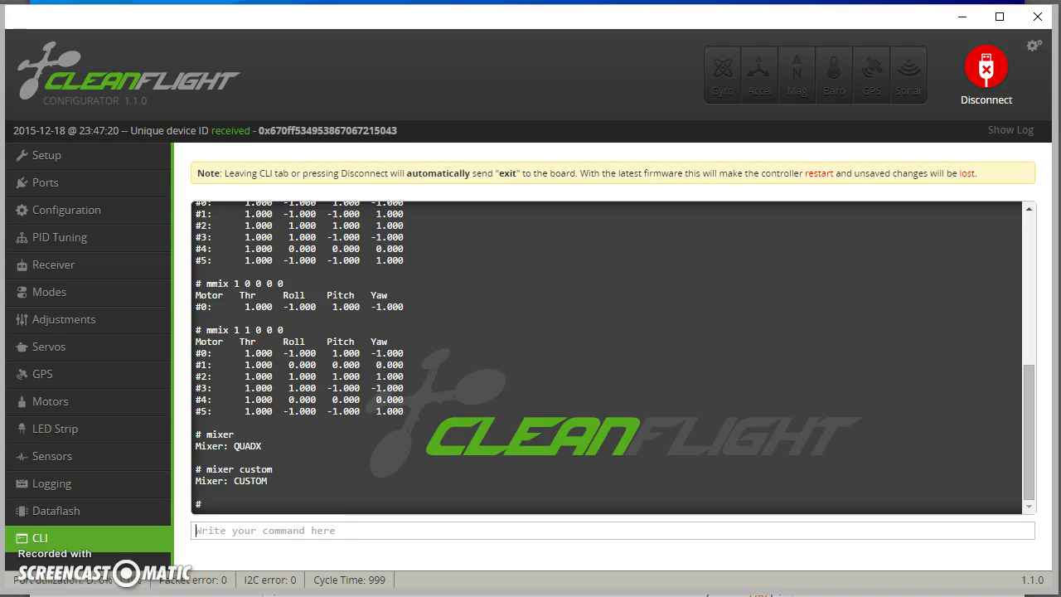
type("save")
key("BackSpace")
key("BackSpace")
key("BackSpace")
key("BackSpace")
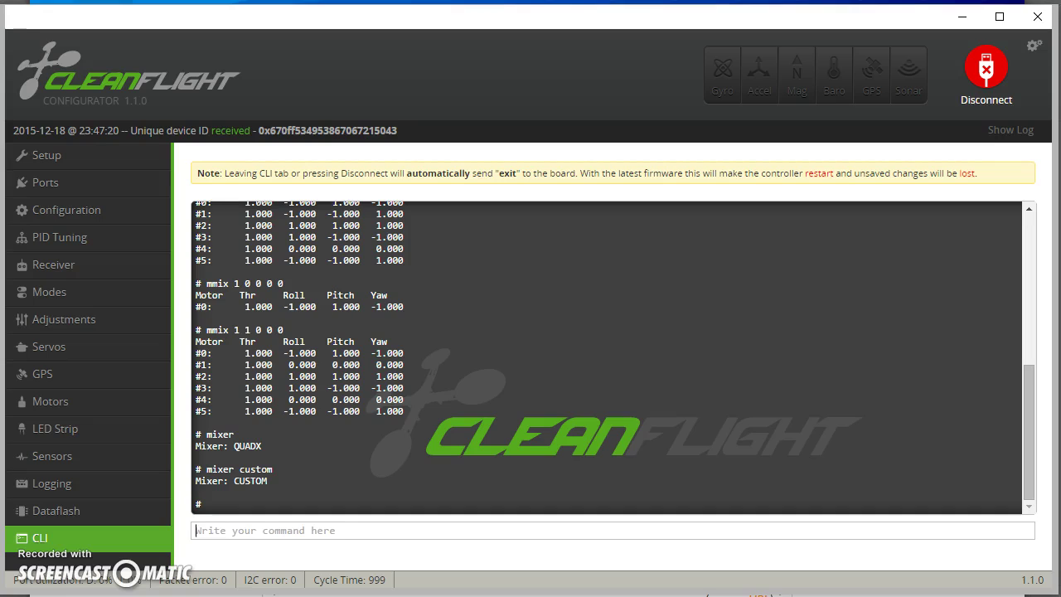